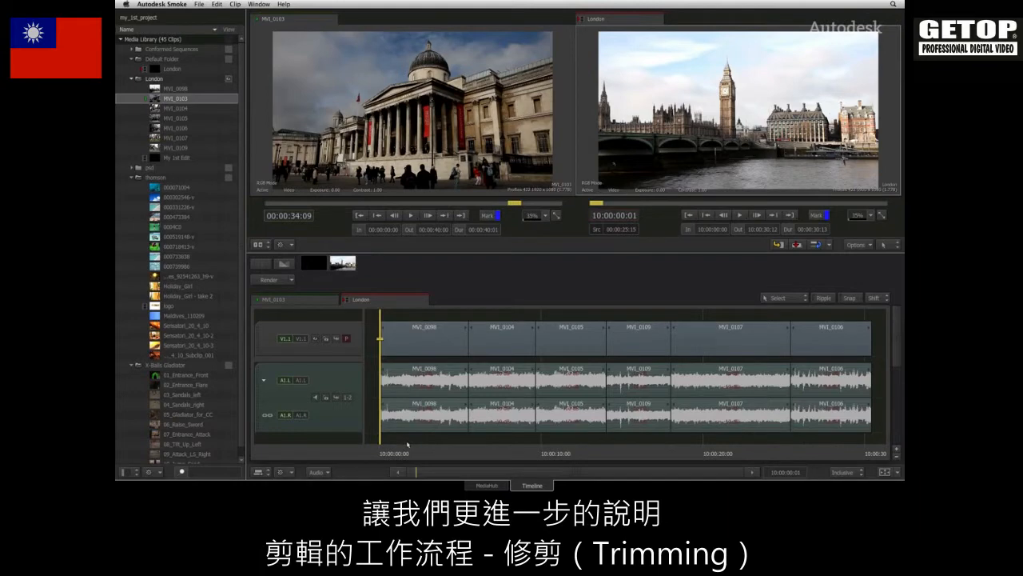
Move the London sequence playhead to 10:00:12:07 and try trimming the tail of video clip MVI_0105 with Ripple off
drag(387, 452, 578, 443)
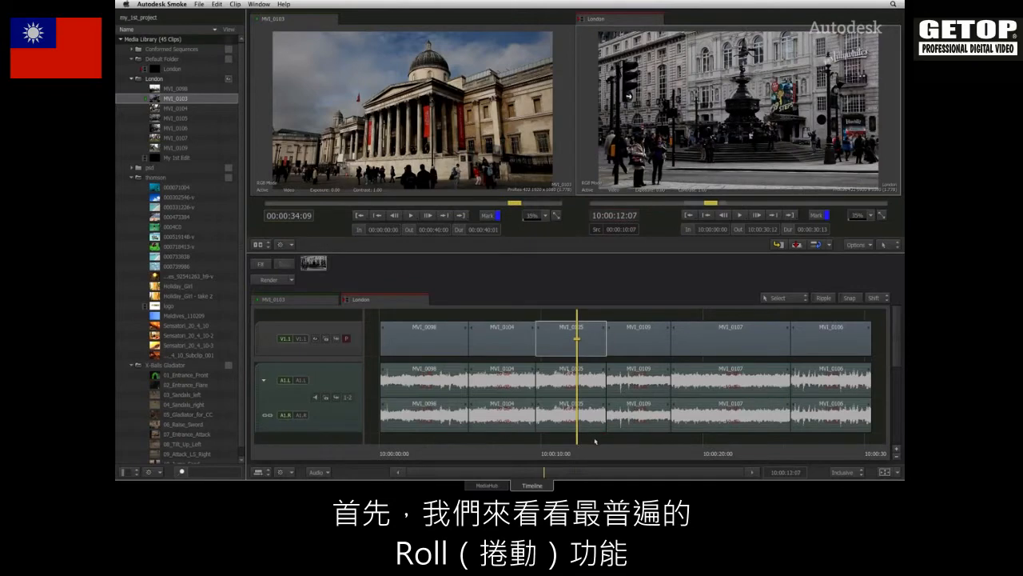
key(a)
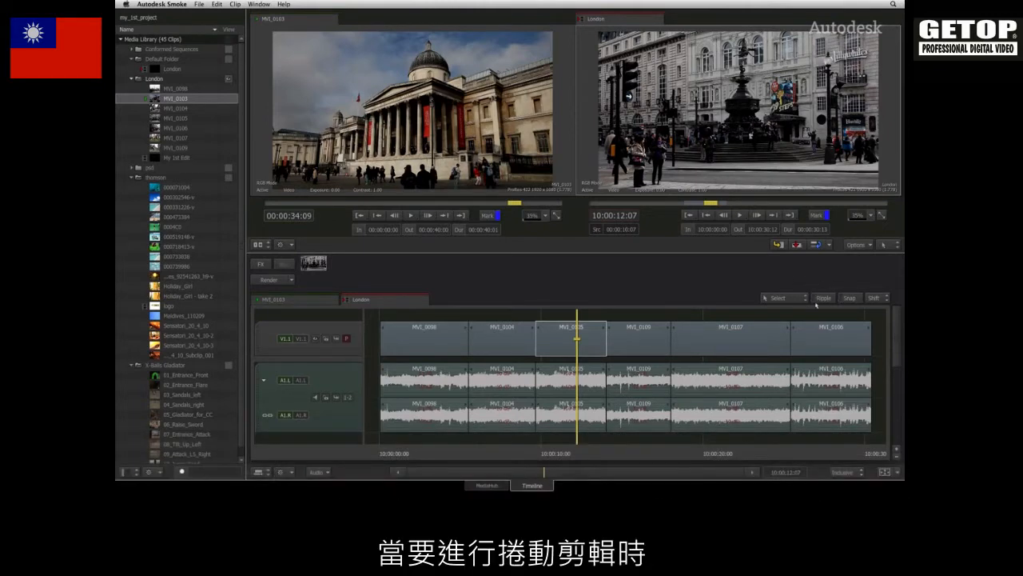
key(r)
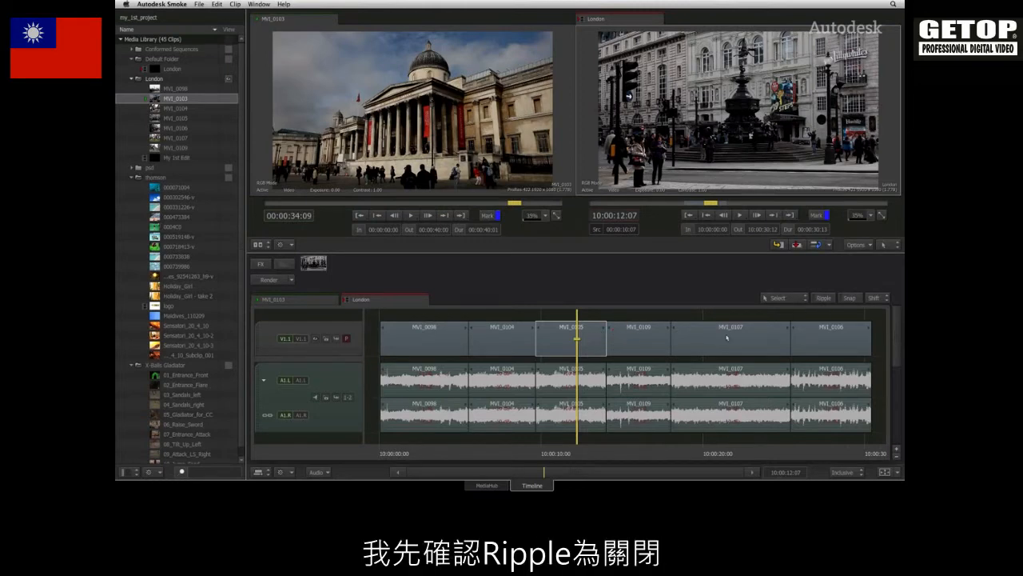
mouse_move(593, 342)
mouse_down()
mouse_move(566, 341)
mouse_move(606, 338)
mouse_up()
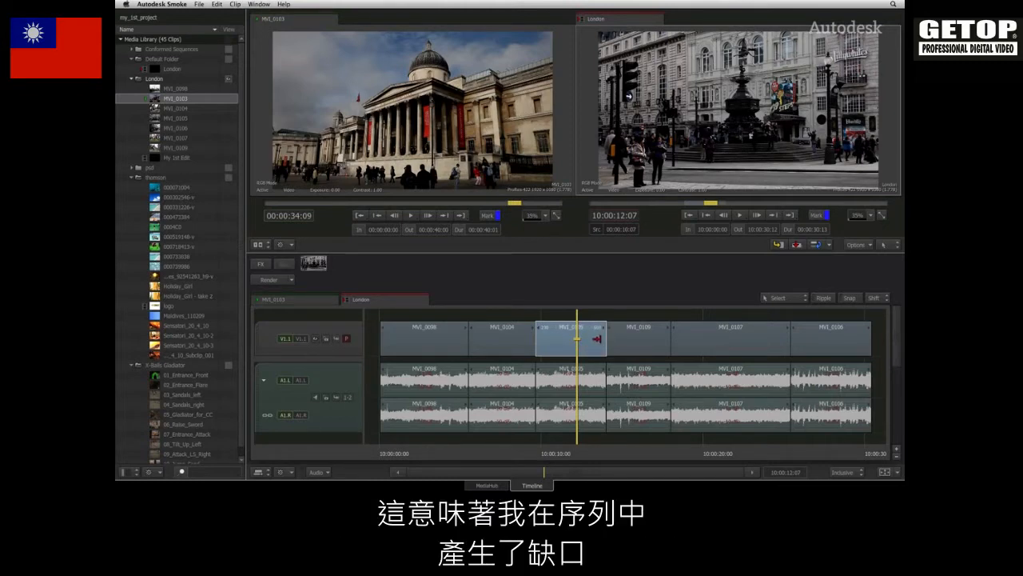
drag(596, 339, 578, 335)
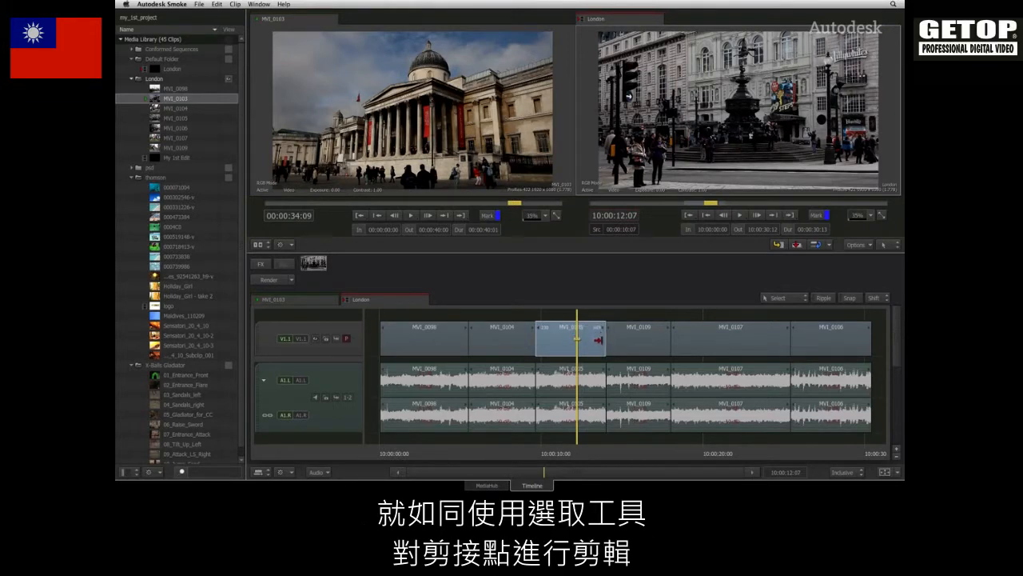
Enable Ripple, try ripple-trimming the tail of video clip MVI_0105, and disable Ripple again
drag(620, 340, 589, 343)
click(823, 298)
mouse_move(589, 341)
mouse_down()
mouse_move(541, 335)
mouse_move(591, 337)
mouse_move(569, 339)
mouse_move(588, 345)
mouse_up()
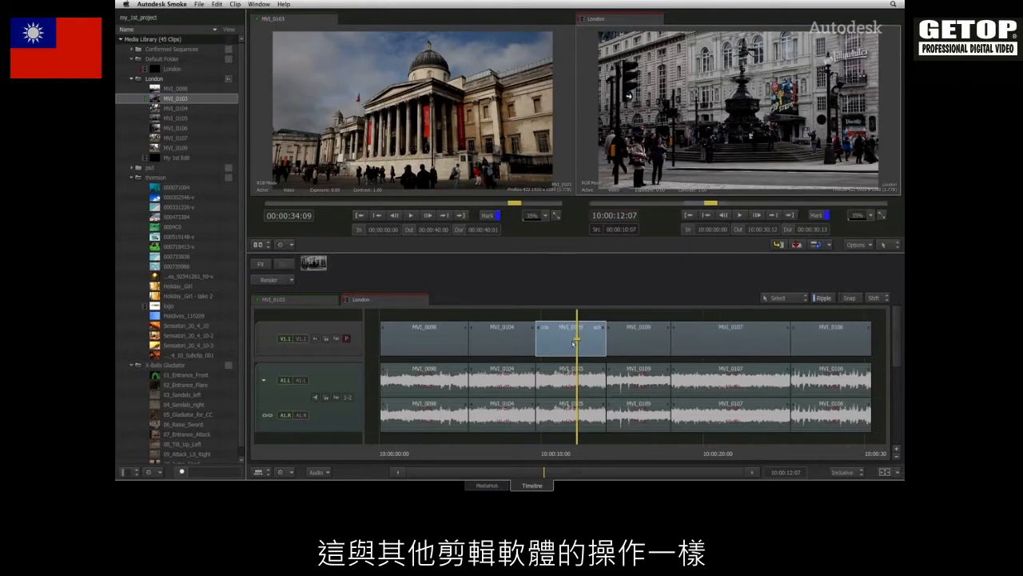
click(825, 298)
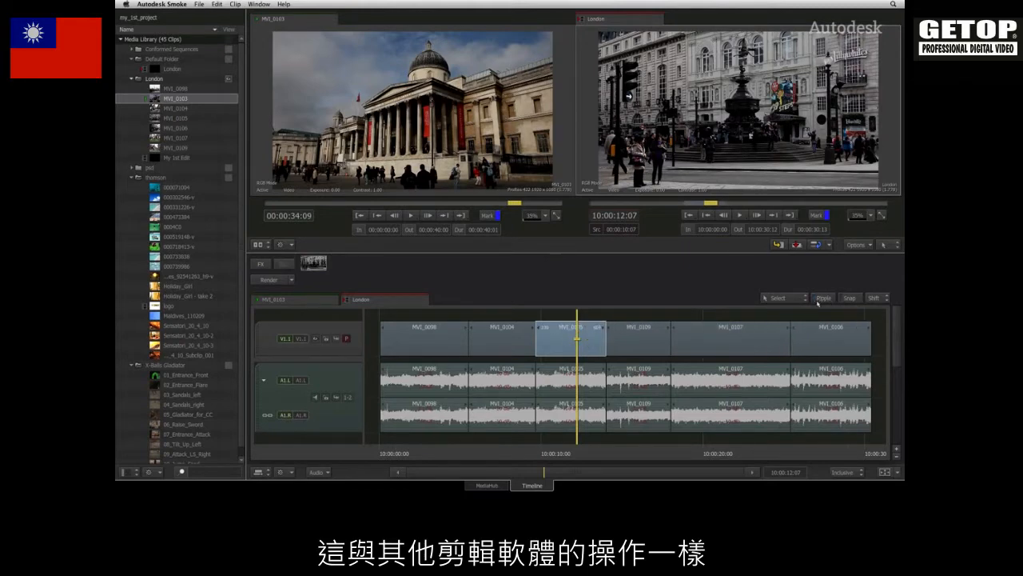
Try rolling the video cut between MVI_0105 and MVI_0109 earlier, and undo the roll
click(606, 337)
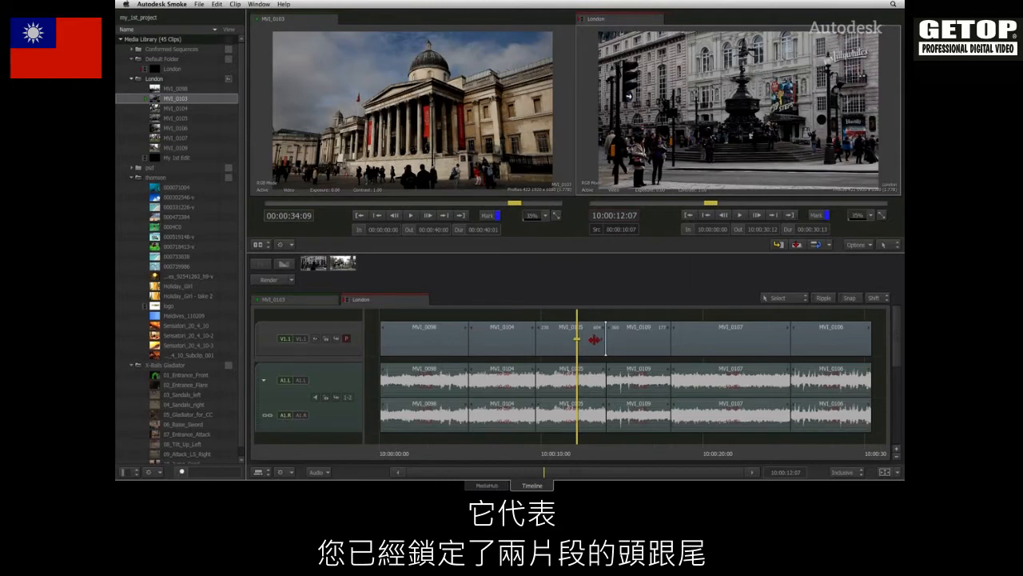
mouse_move(601, 340)
mouse_down()
mouse_move(578, 341)
mouse_move(600, 341)
mouse_move(588, 342)
mouse_up()
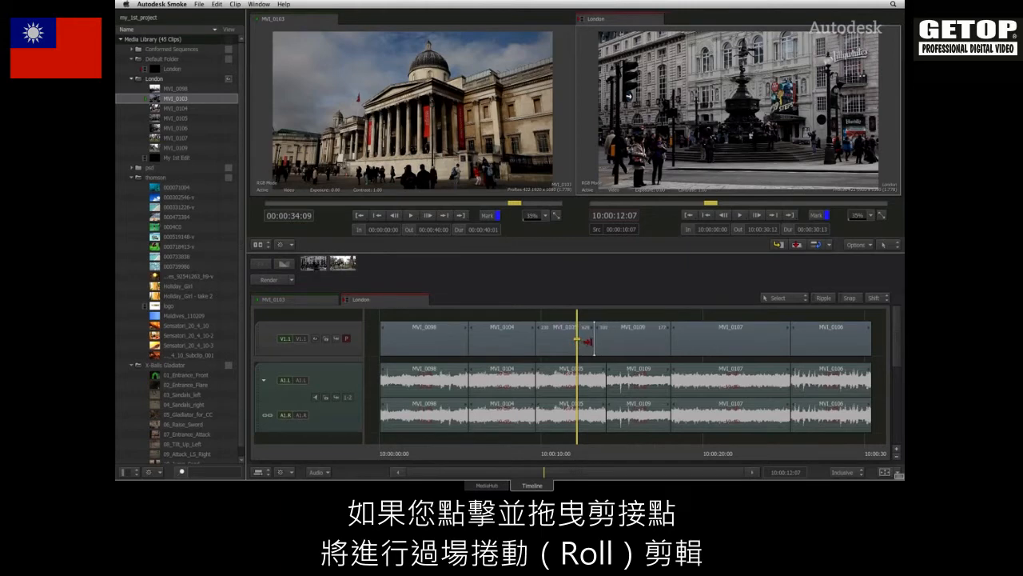
key(super+z)
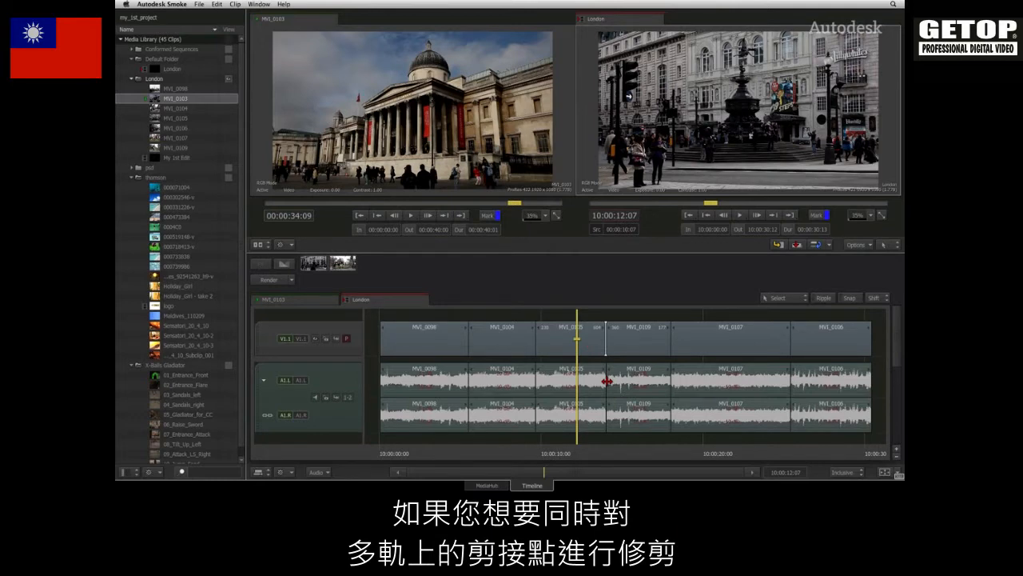
Add the matching audio cuts to the selected MVI_0105/MVI_0109 video cut and try rolling them all together
super+click(606, 383)
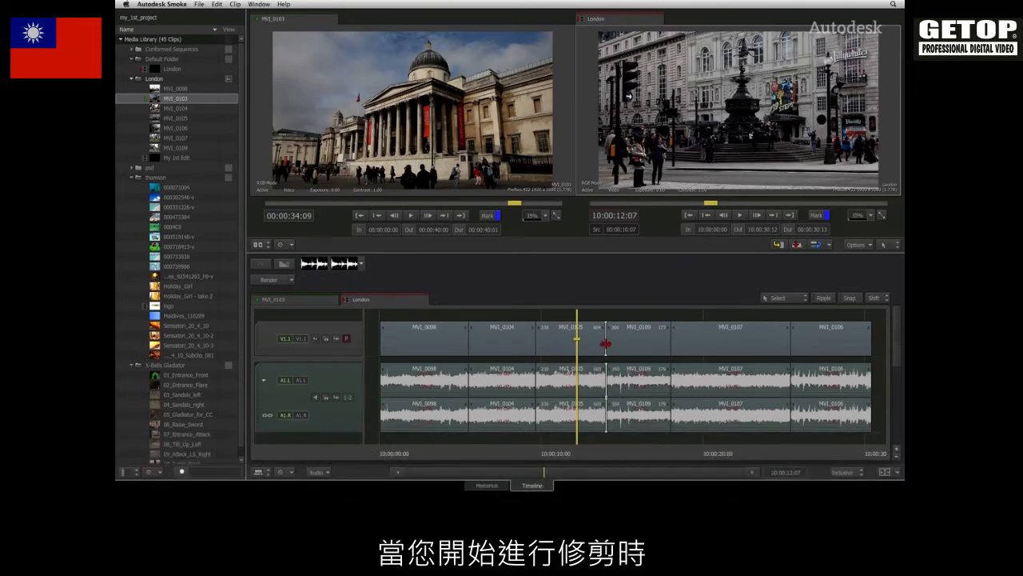
drag(606, 342, 582, 344)
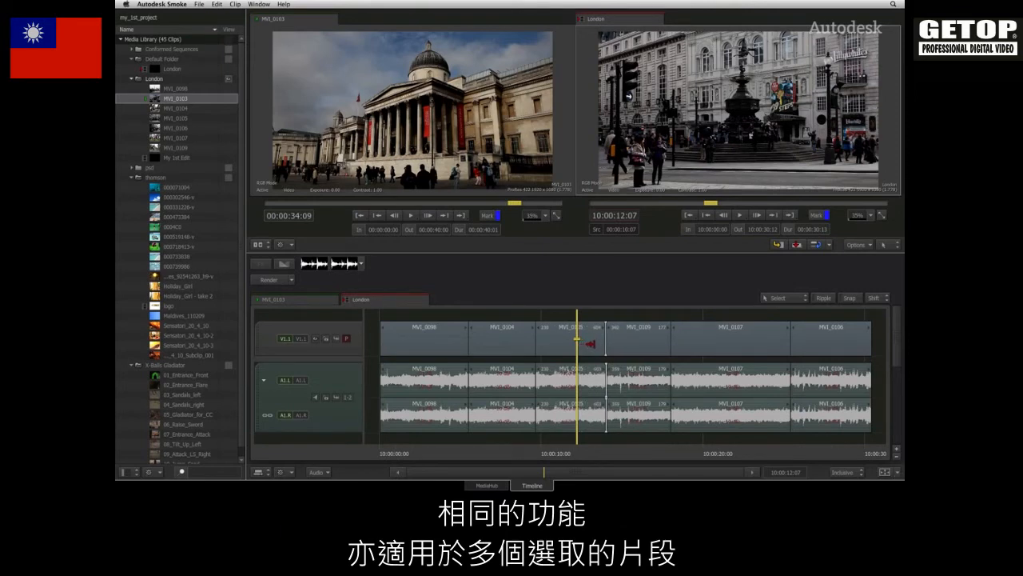
Switch to Slip mode, move the playhead to 10:00:16:10, and slip the contents of video clip MVI_0109
click(778, 244)
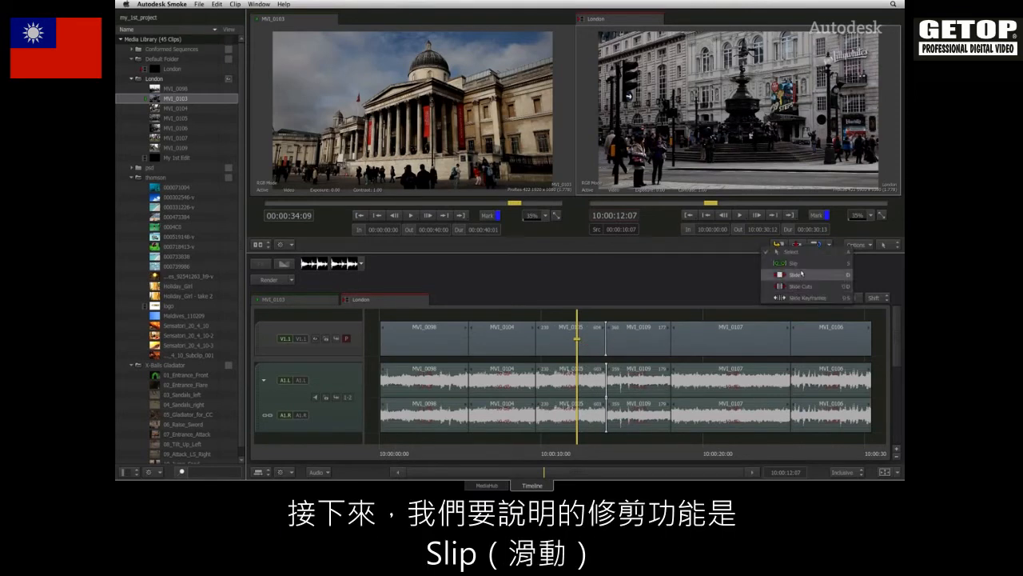
click(792, 263)
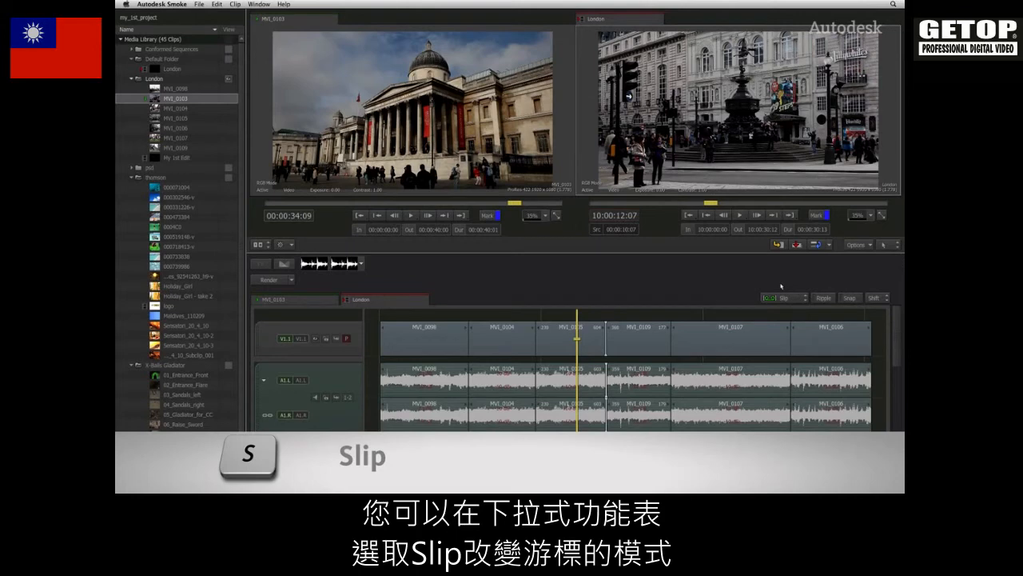
drag(577, 444, 643, 444)
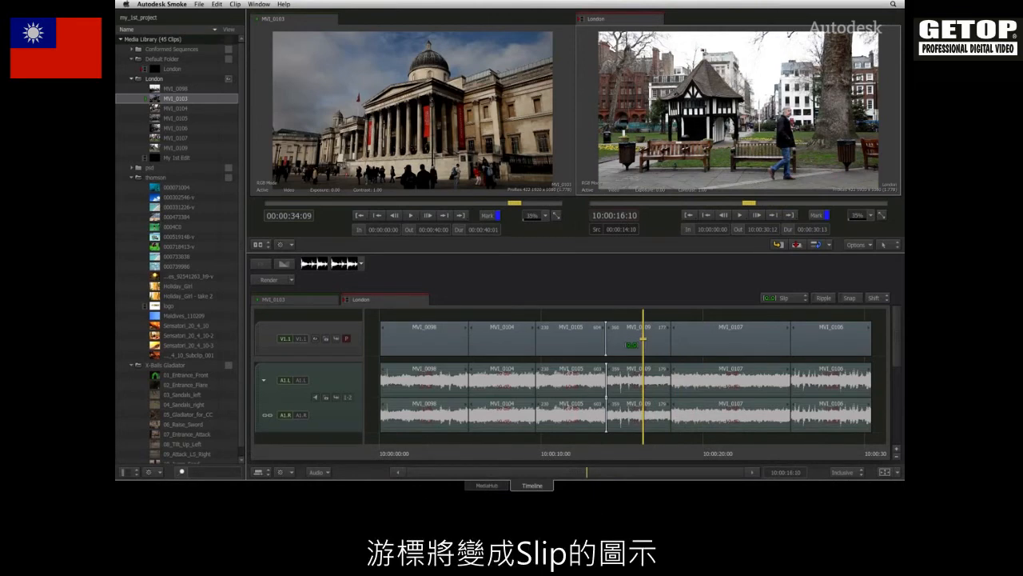
mouse_move(632, 344)
mouse_down()
mouse_move(612, 345)
mouse_move(635, 342)
mouse_up()
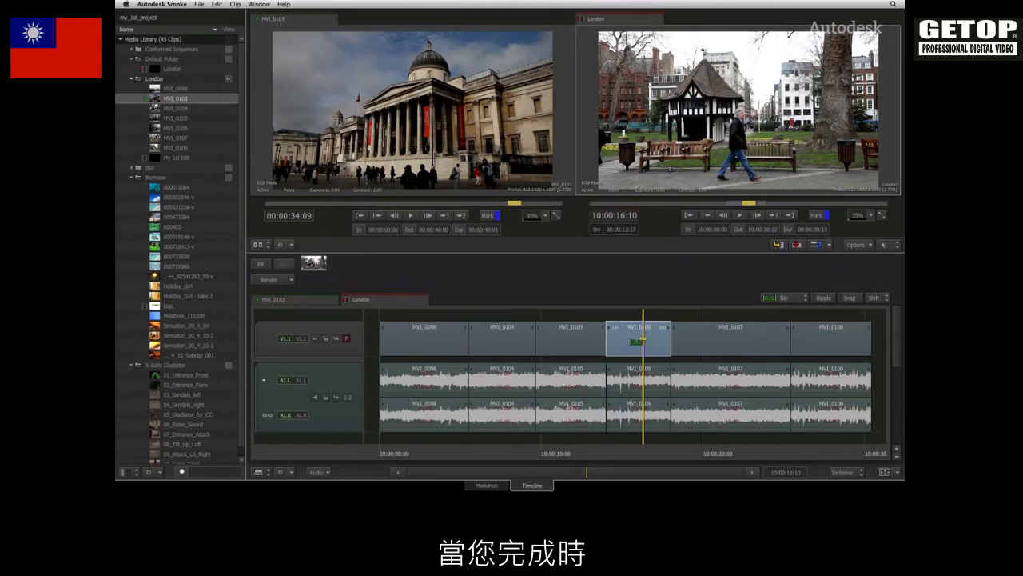
Return to Select mode and slip video clip MVI_0109 again by invoking Slip only temporarily
click(794, 298)
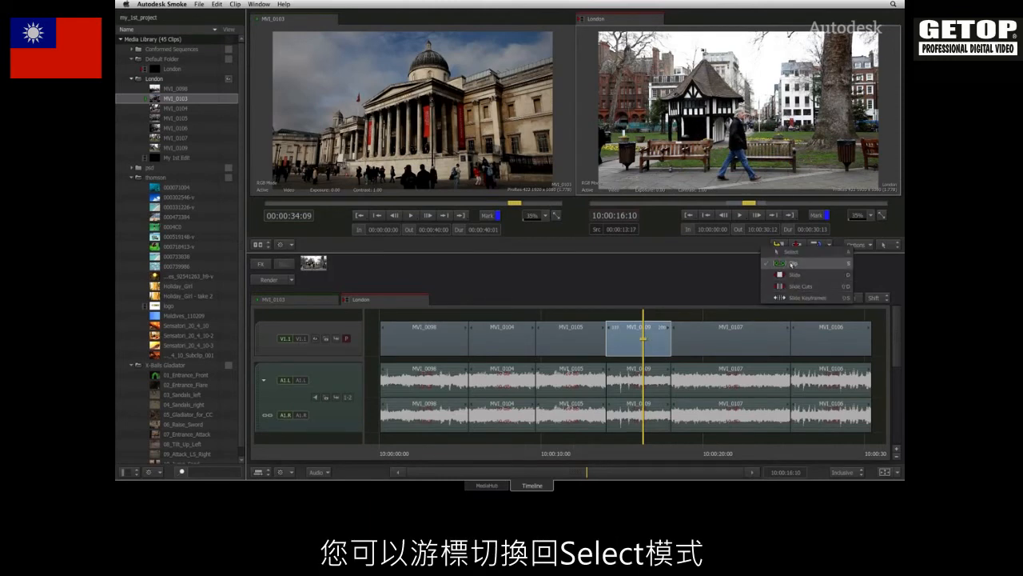
click(793, 258)
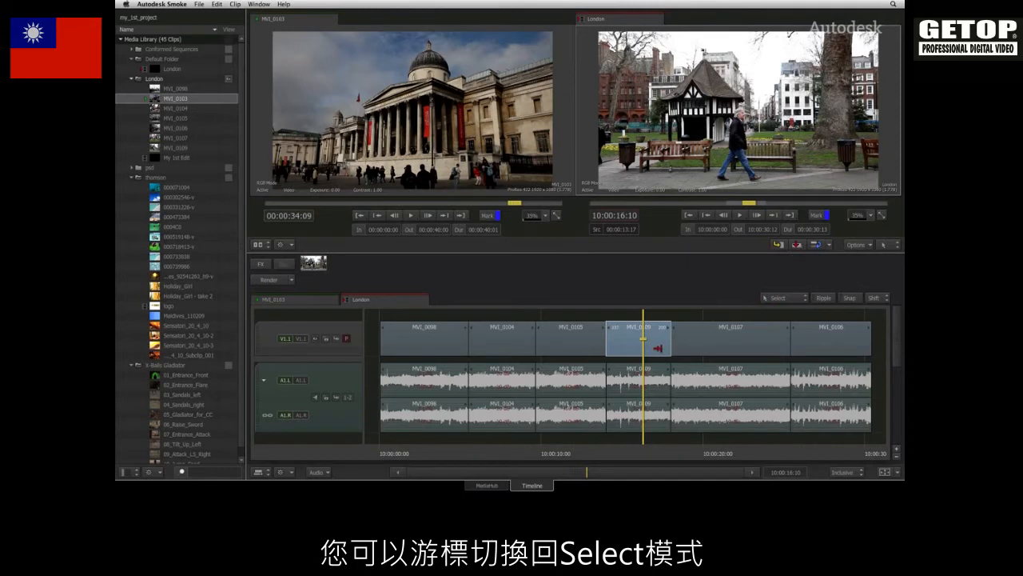
key(s)
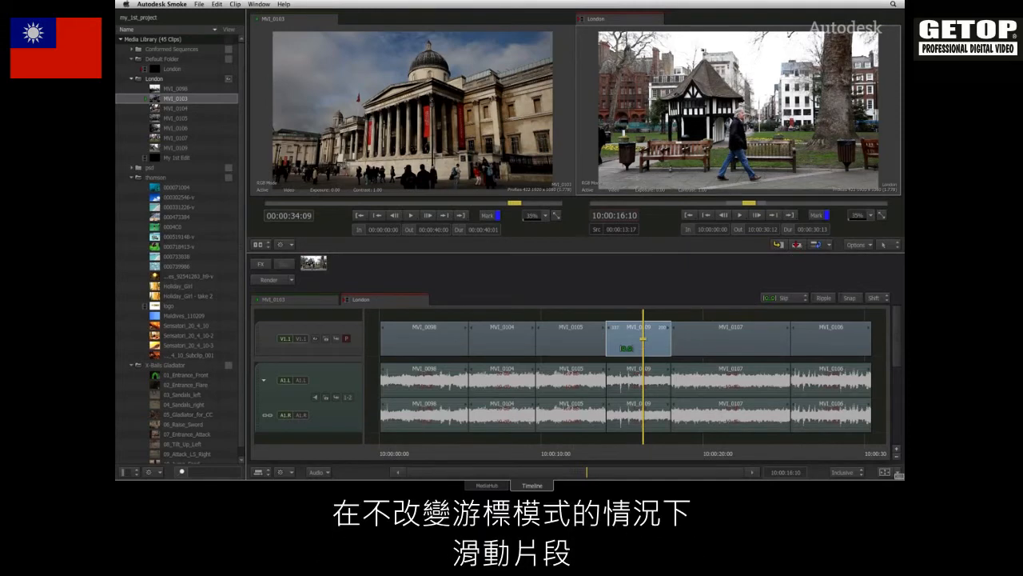
drag(627, 348, 626, 348)
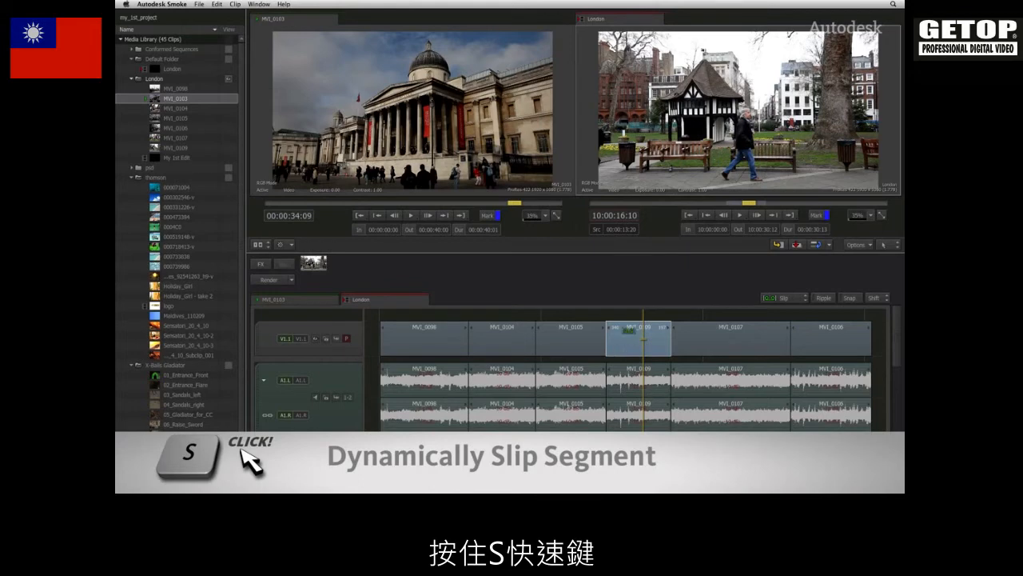
drag(620, 339, 628, 339)
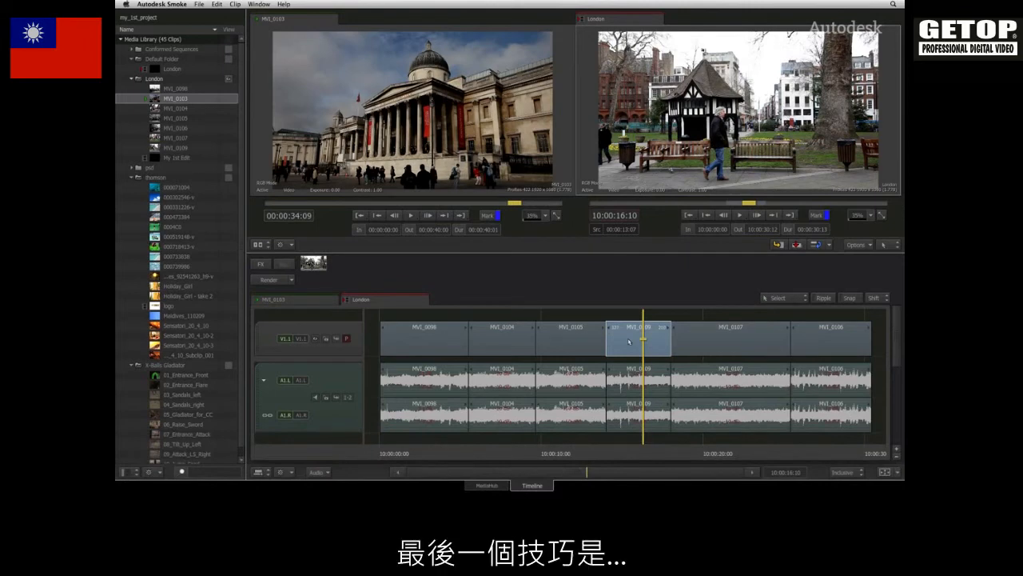
Slip video clip MVI_0109 by six frames in one-frame increments using temporary Slip mode
key(s)
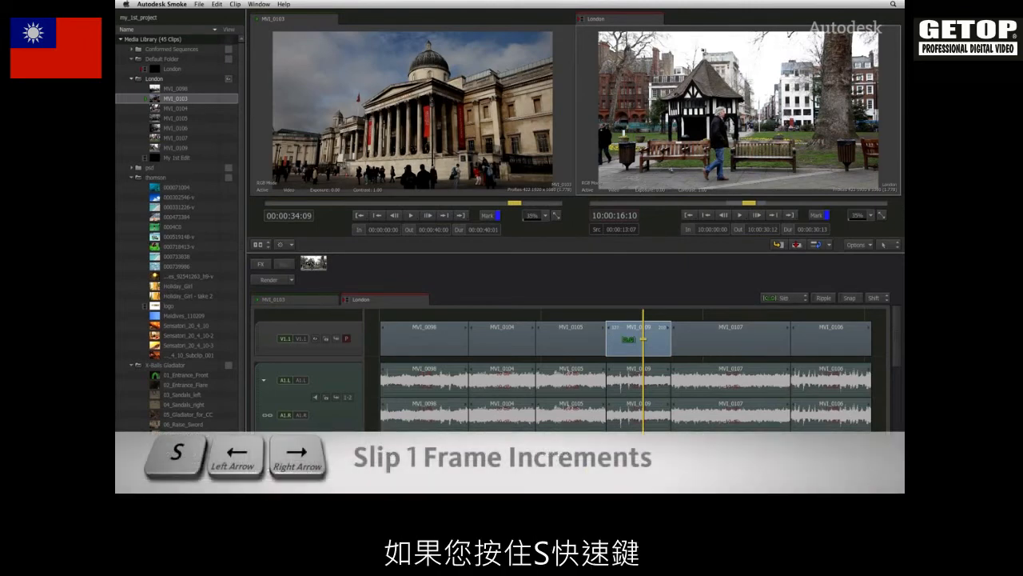
key(Right)
key(Right)
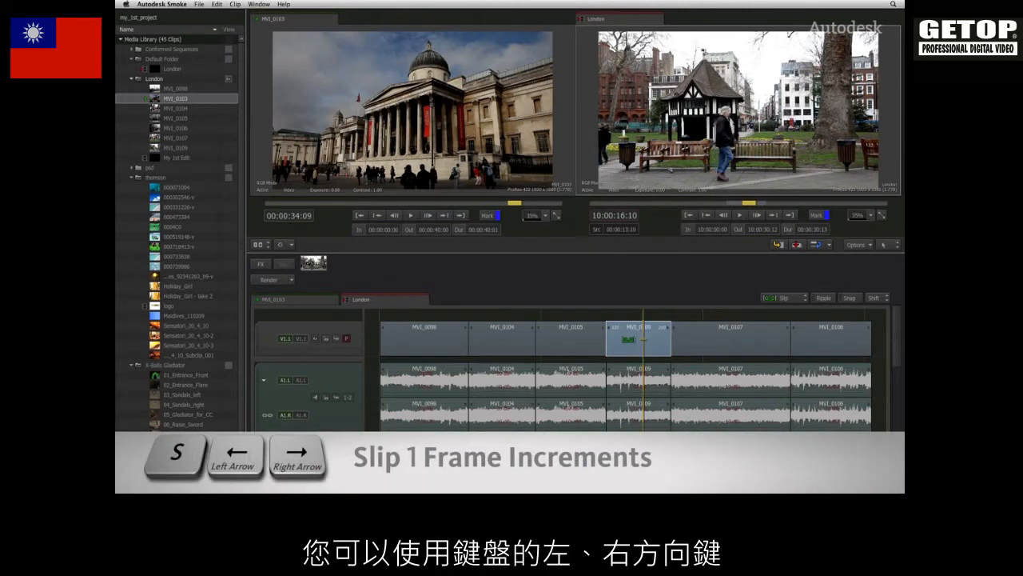
key(Right)
key(Right)
key(Right)
key(Right)
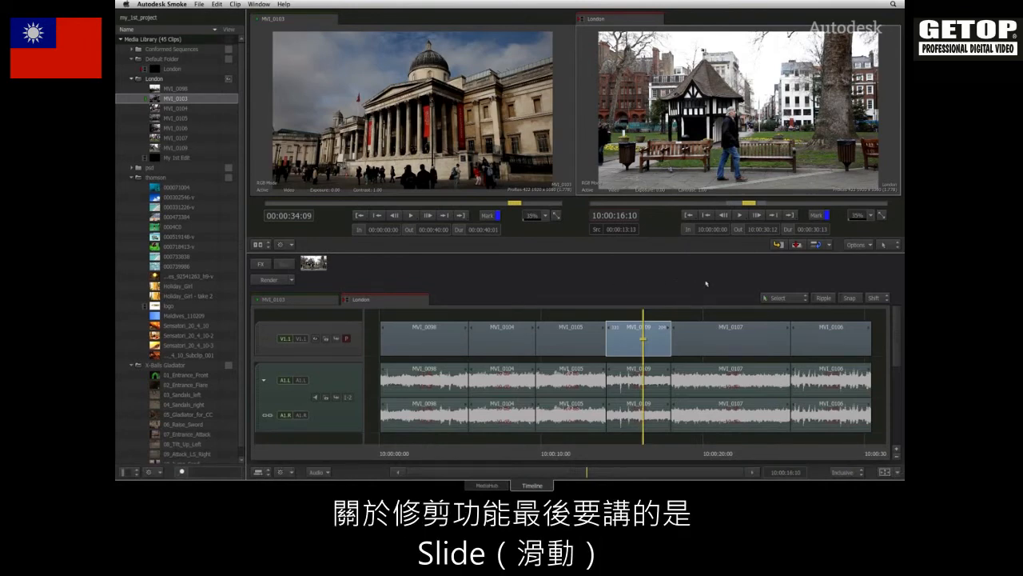
Switch to Slide mode and slide video clip MVI_0109 about 10 frames later between its neighbouring clips
click(806, 299)
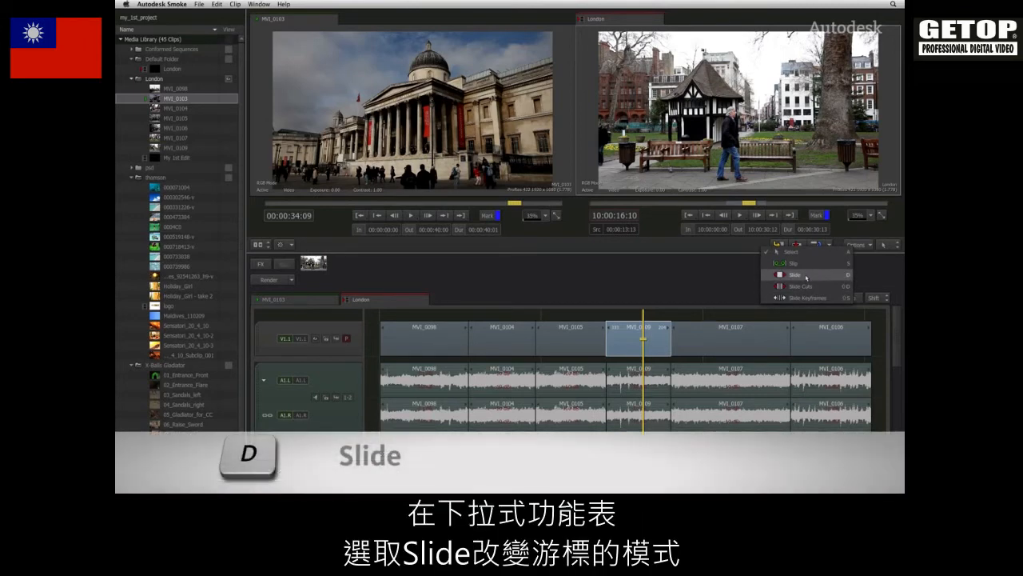
click(806, 277)
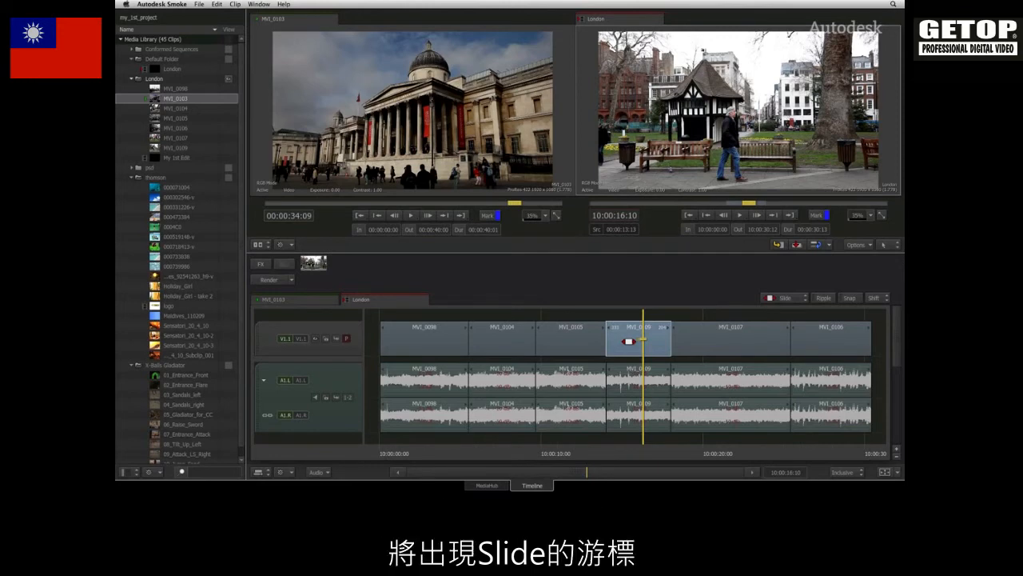
mouse_move(629, 341)
mouse_down()
mouse_move(600, 341)
mouse_move(642, 342)
mouse_move(629, 342)
mouse_up()
mouse_move(620, 341)
mouse_down()
mouse_move(646, 340)
mouse_move(632, 340)
mouse_up()
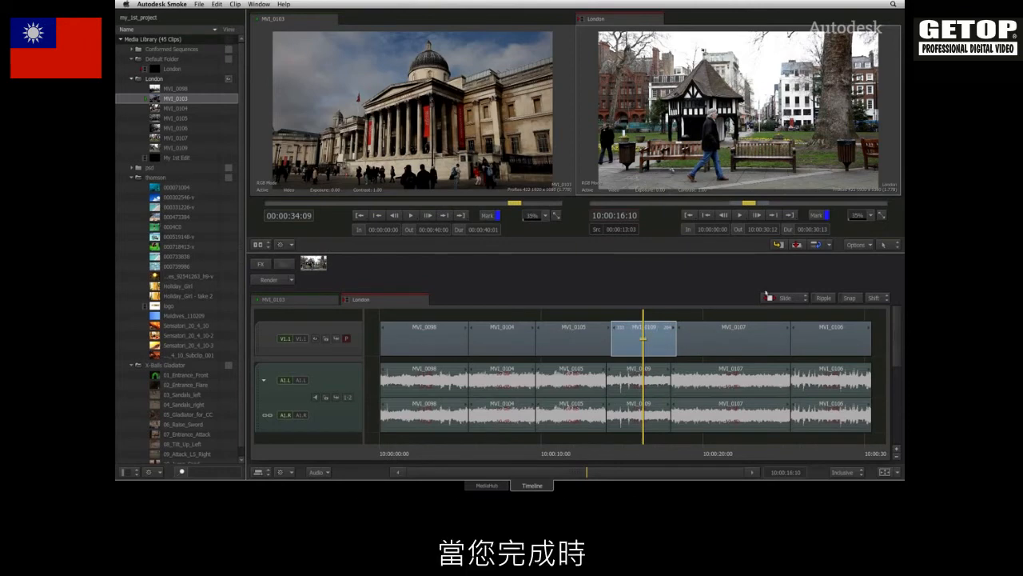
Return to Select mode and slide video clip MVI_0109 slightly later by invoking Slide only temporarily
click(778, 244)
click(786, 252)
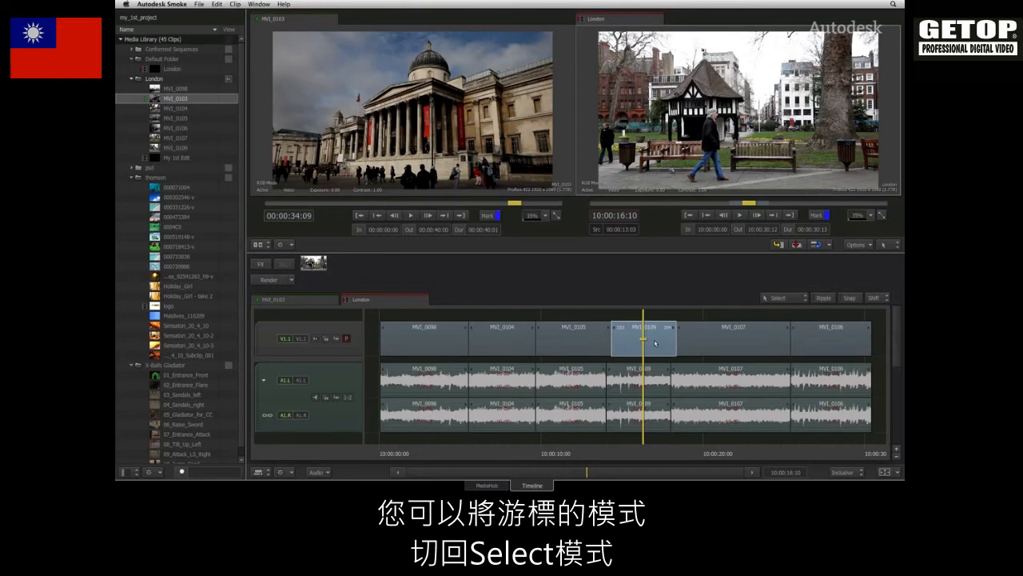
key(d)
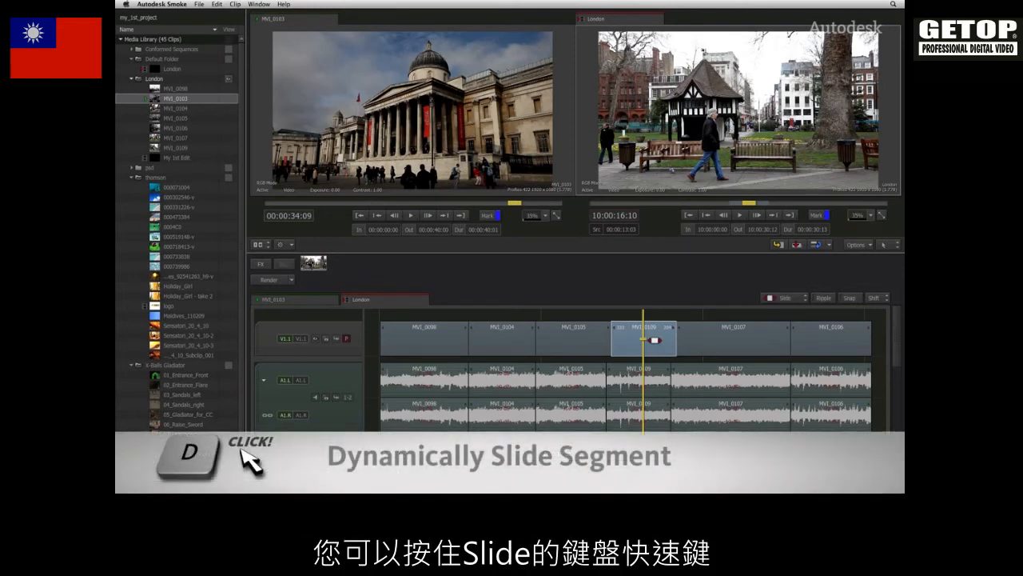
mouse_move(650, 339)
mouse_down()
mouse_move(637, 338)
mouse_move(647, 336)
mouse_up()
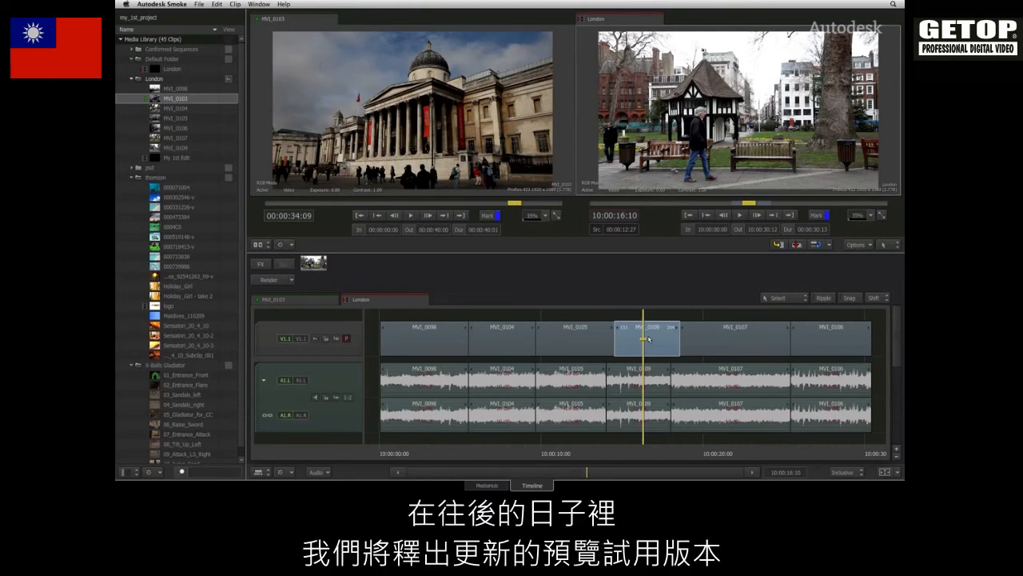
Nudge video clip MVI_0109 six frames earlier between its neighbouring clips in one-frame increments
key(comma)
key(comma)
key(comma)
key(comma)
key(comma)
key(comma)
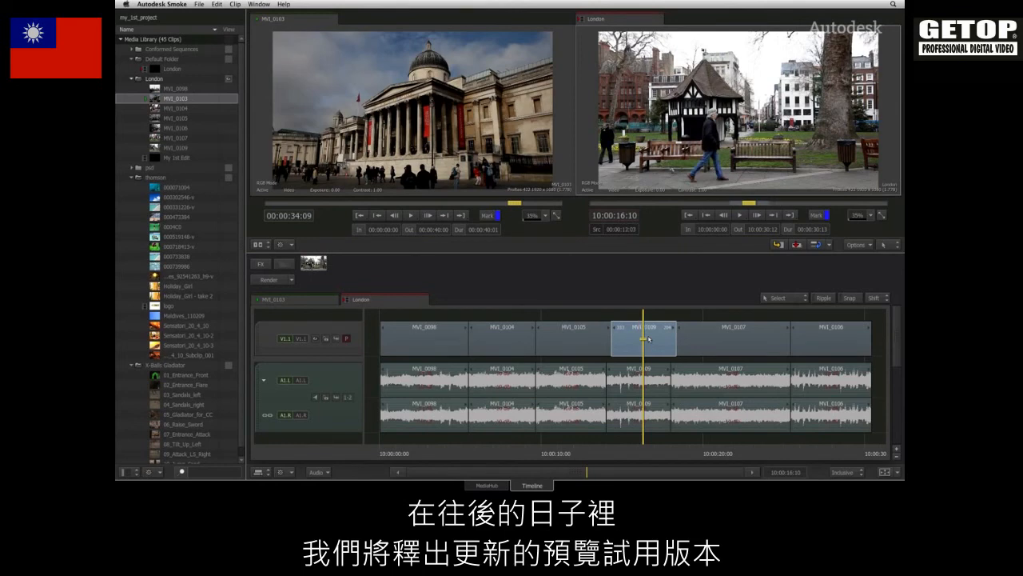